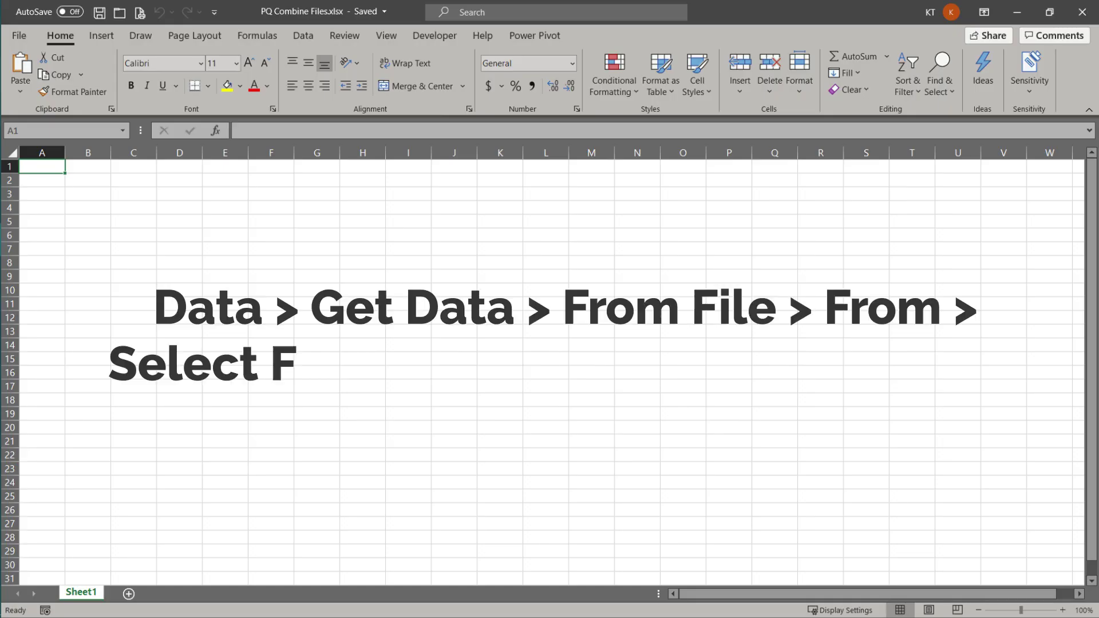
Step: Import the Sales 2020 sheet from the workbook Sales_2020.xlsx and open it for transformation in Power Query
key("alt+a")
key("p")
key("n")
key("f")
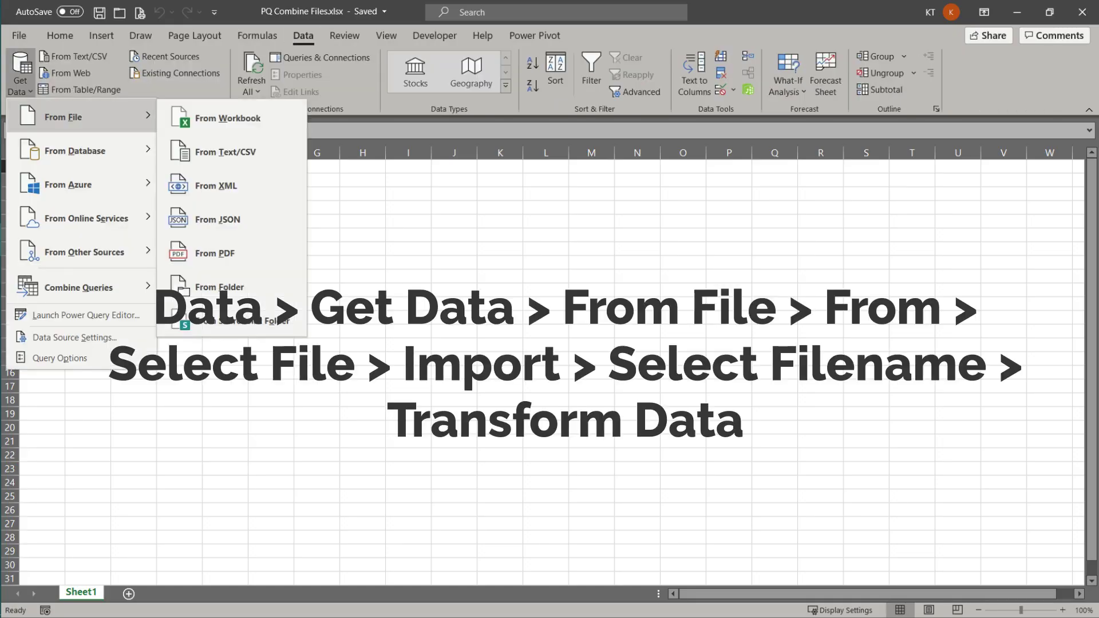
key("w")
key("Return")
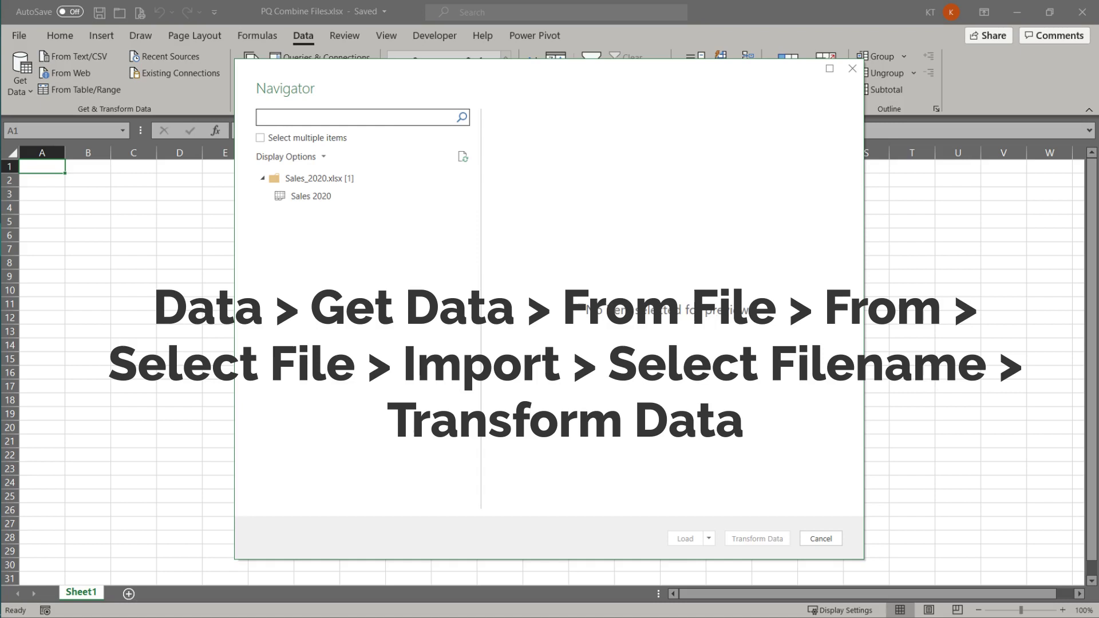
left_click(291, 196)
left_click(758, 537)
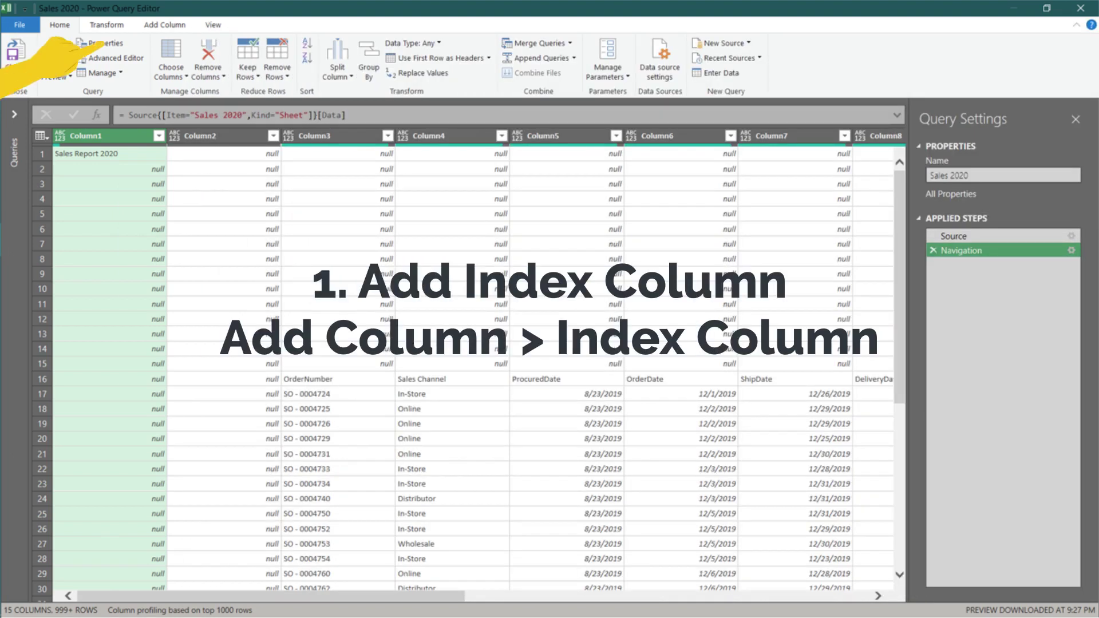
Step: Add an index column starting from 0 and a custom column named Create Record with the formula Record.ToList(_)
left_click(164, 25)
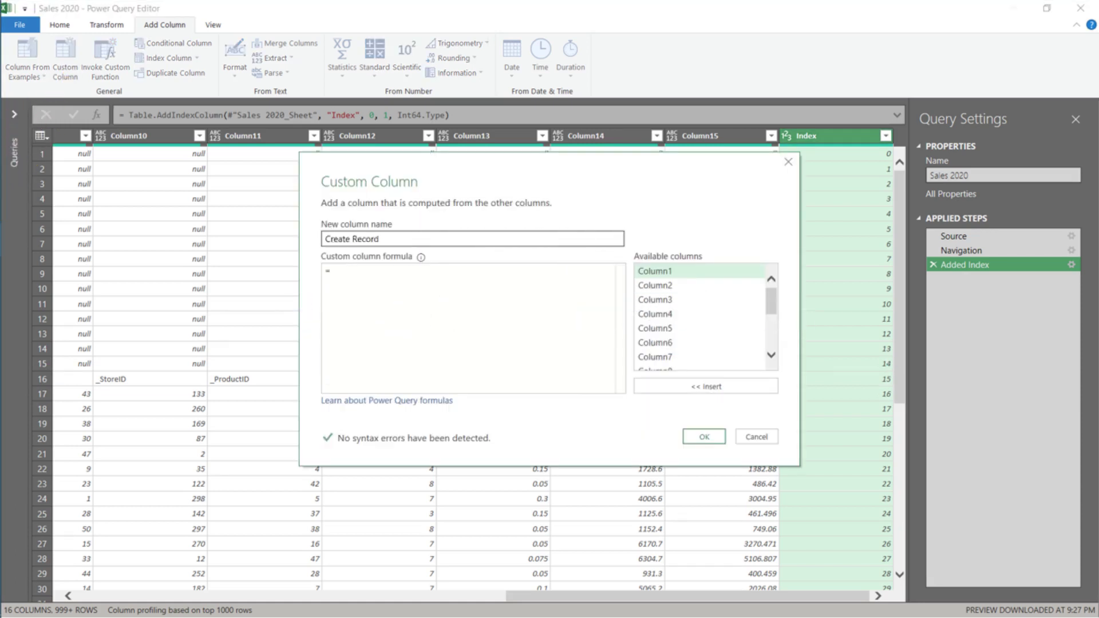
left_click(333, 271)
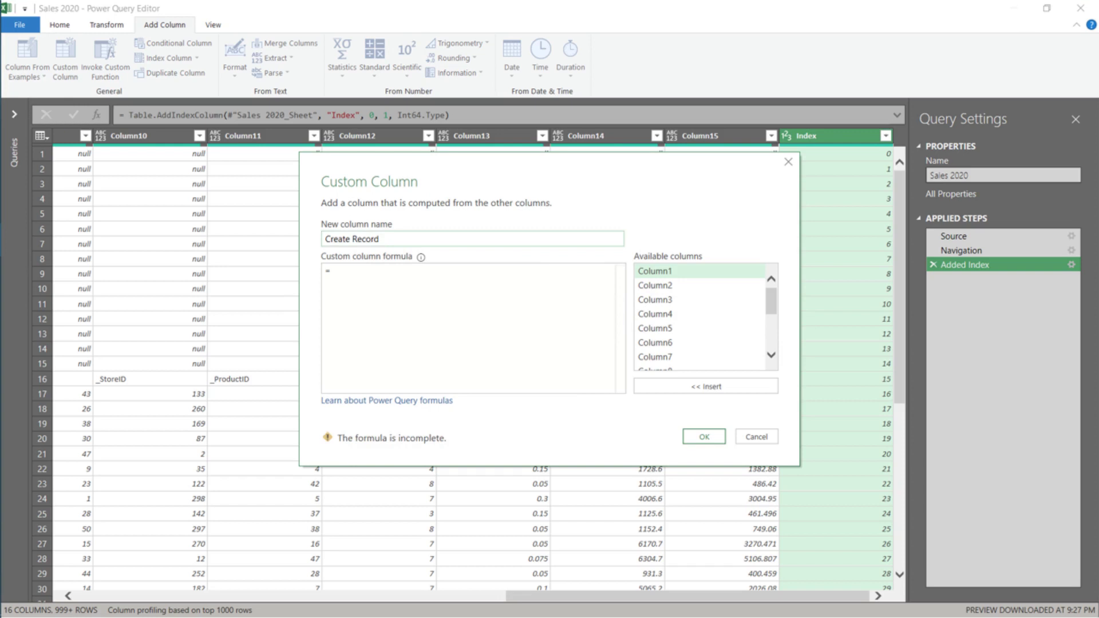
type("Record.ToList(_)")
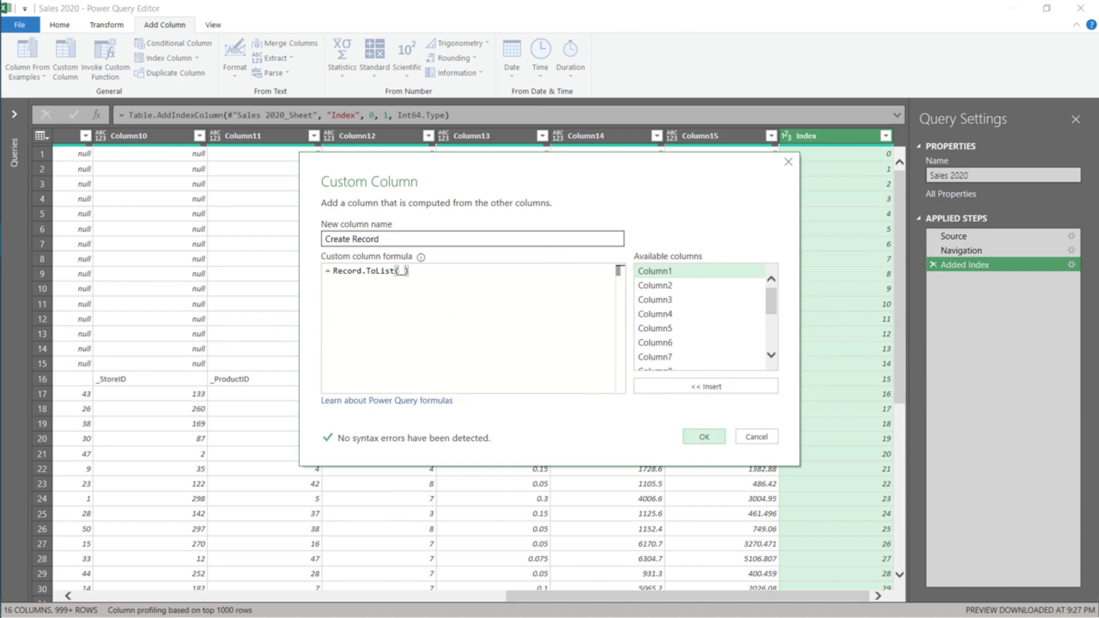
key("Return")
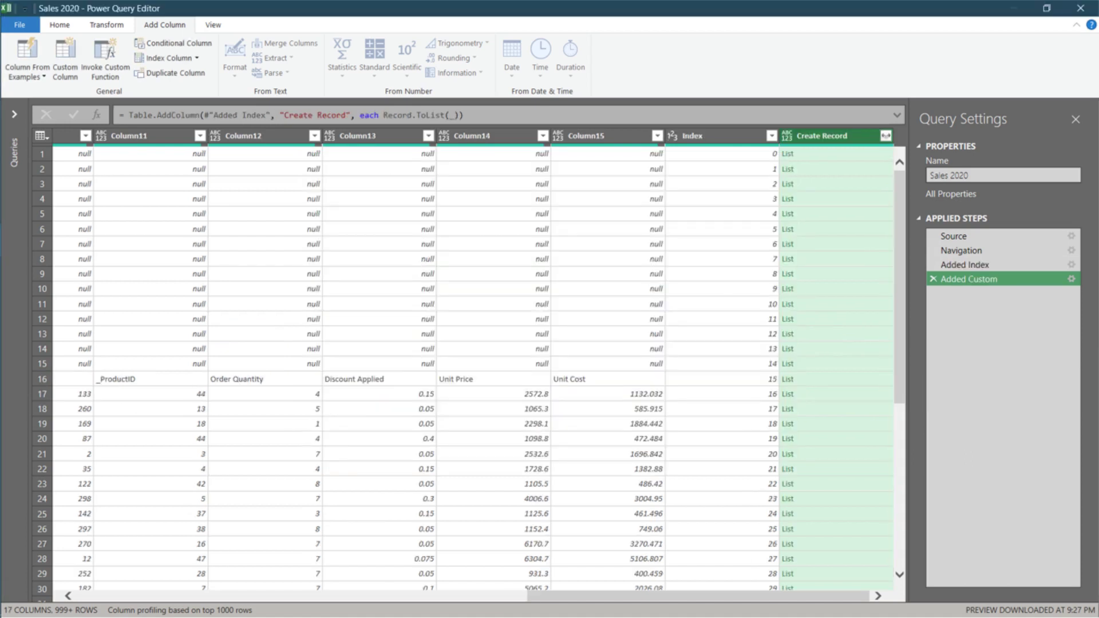
Step: Change the Create Record formula to List.ContainsAny(Record.ToList(_), {"Unit Cost"}) and filter that column to TRUE
left_click(835, 379)
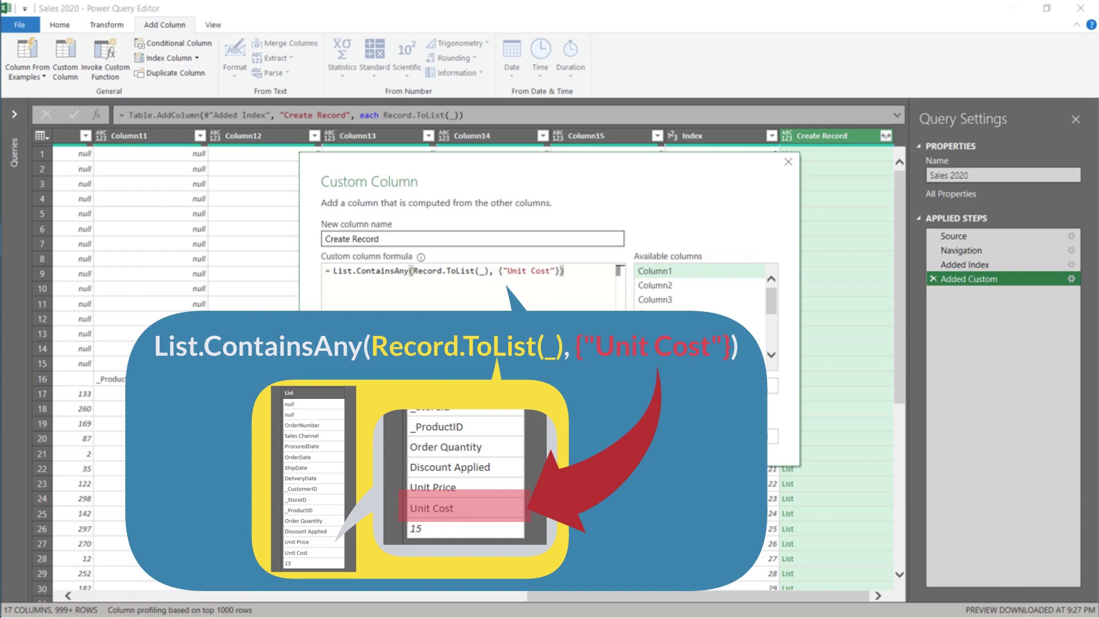
left_click(703, 436)
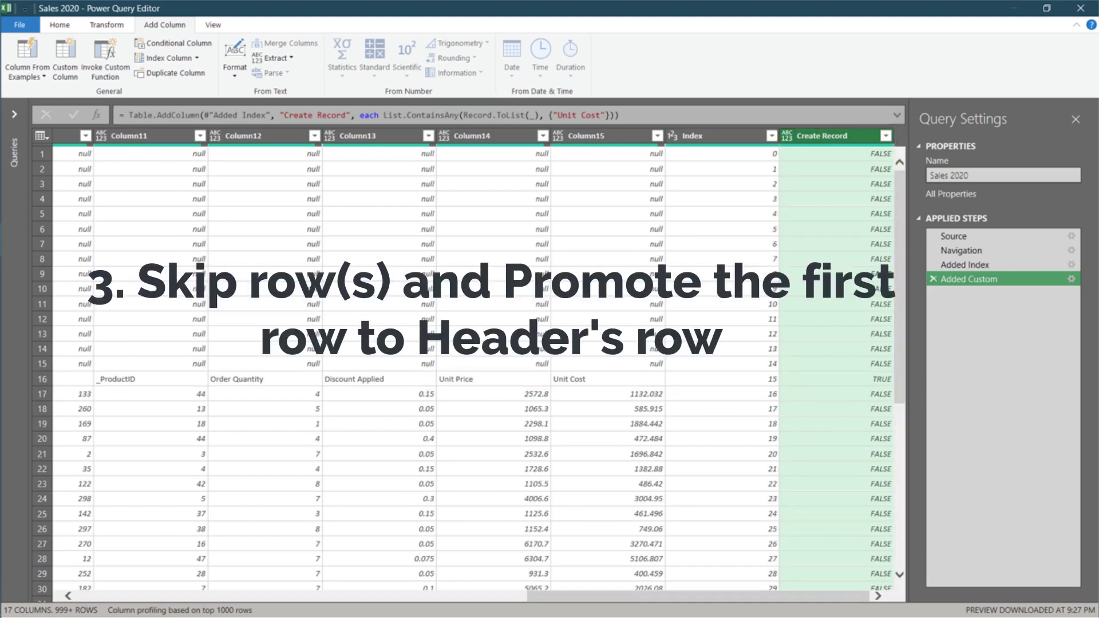
left_click(885, 135)
left_click(685, 302)
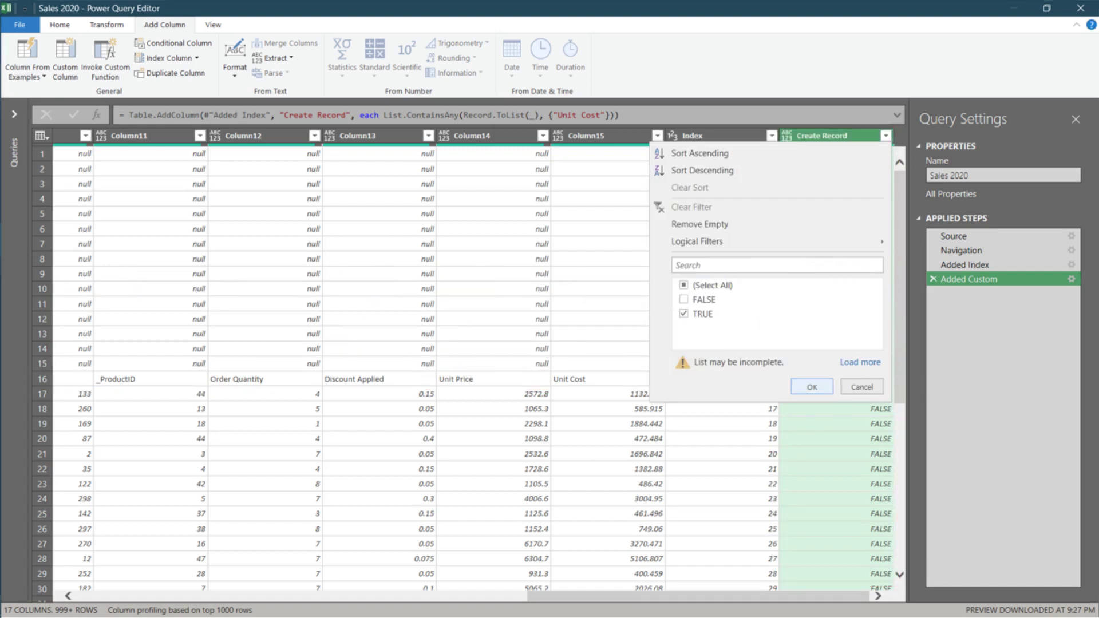
left_click(811, 387)
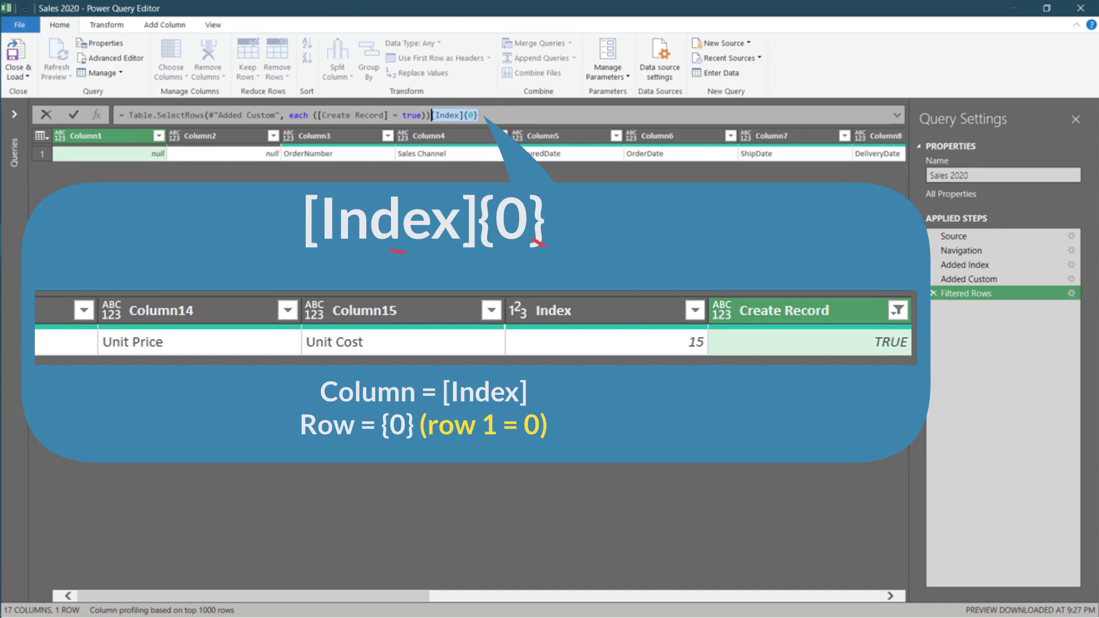
Step: Set the Filtered Rows formula to Table.PromoteHeaders(Table.Skip(#"Sales 2020_Sheet", Table.SelectRows(#"Added Custom", each ([Create Record] = true))[Index]{0}))
key("Return")
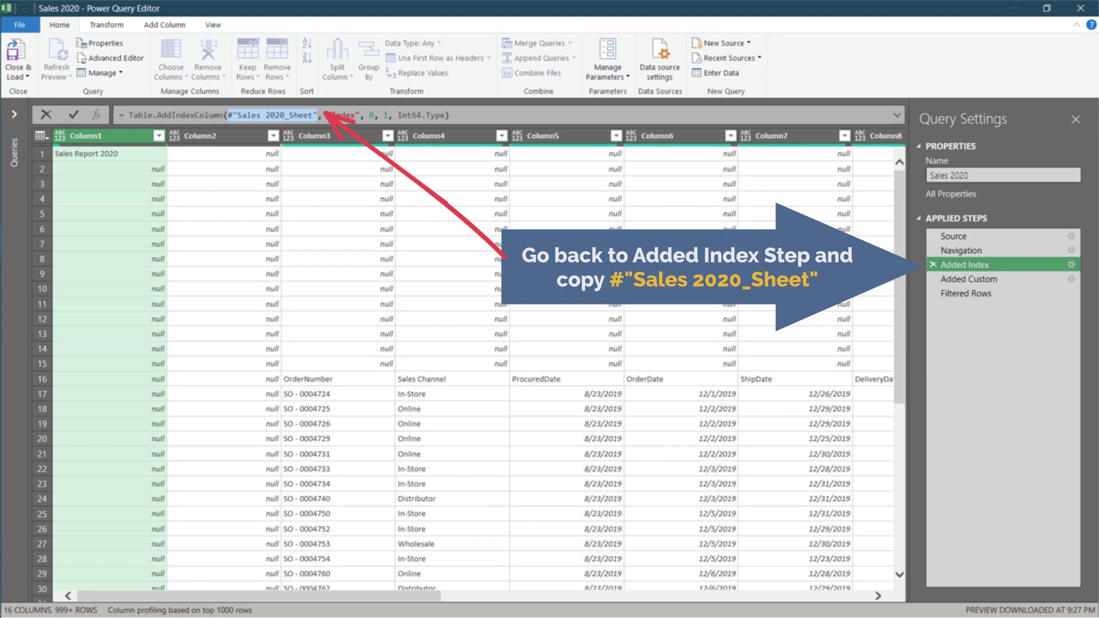
left_click(979, 293)
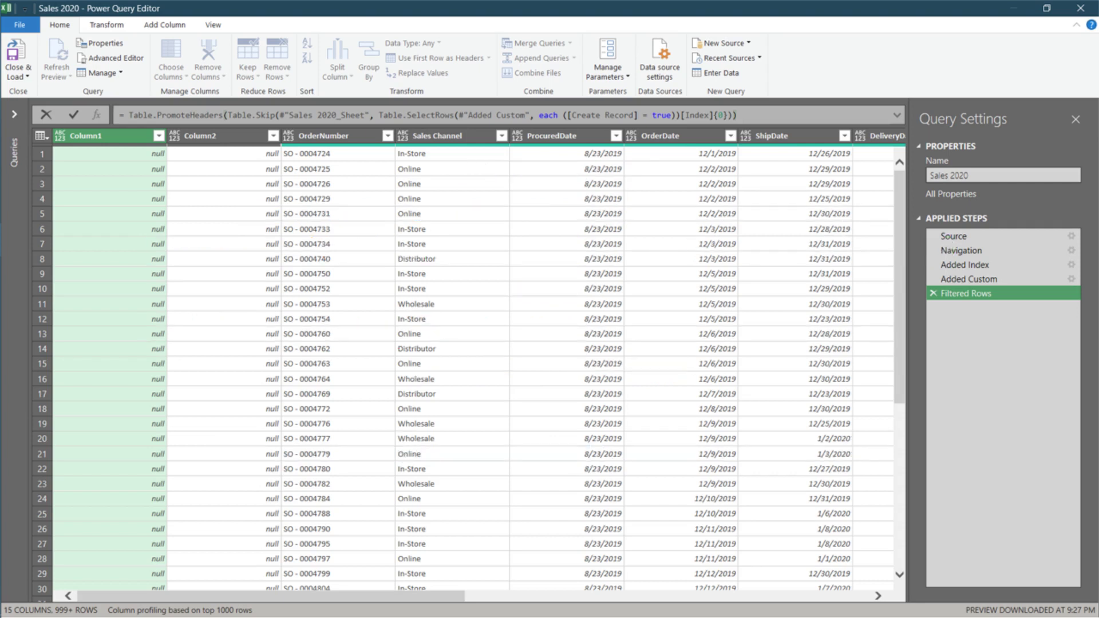
Step: Add a query step with Table.SelectColumns(#"Filtered Rows",List.Select(Table.ColumnNames(#"Filtered Rows"), each List.MatchesAny(Table.Column(#"Filtered Rows", _), each _ <> null)))
left_click(97, 115)
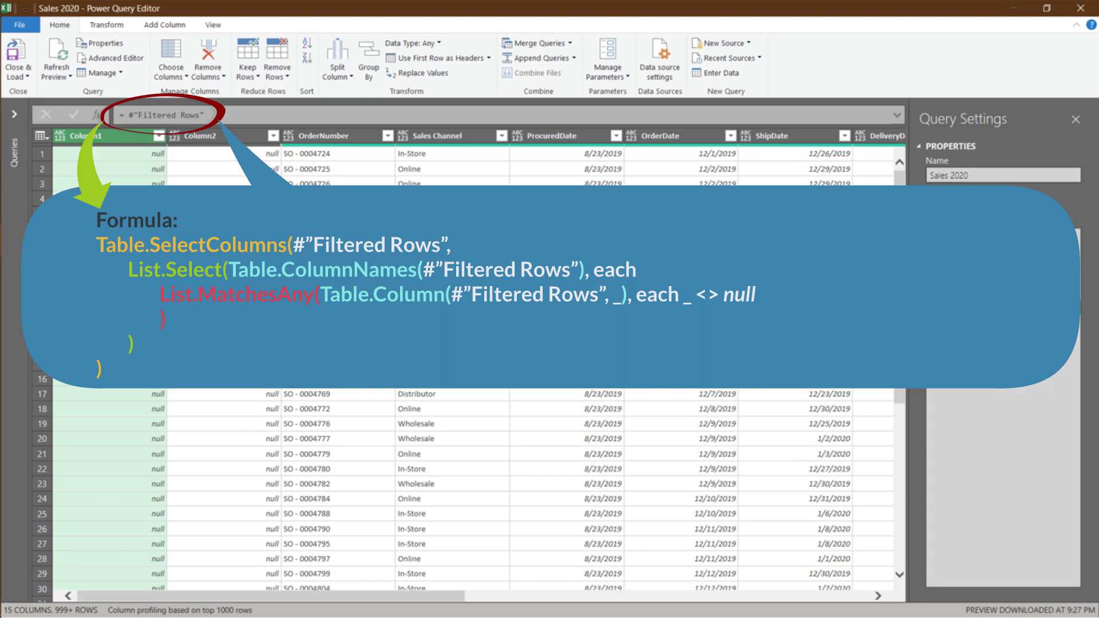
key("BackSpace")
type("Table.SelectColumns(#\"Filtered Rows\",List.Select(Table.ColumnNames(#\"Filtered Rows\"), each List.MatchesAny(Table.Column(#\"Filtered Rows\", _), each _ <> null)))")
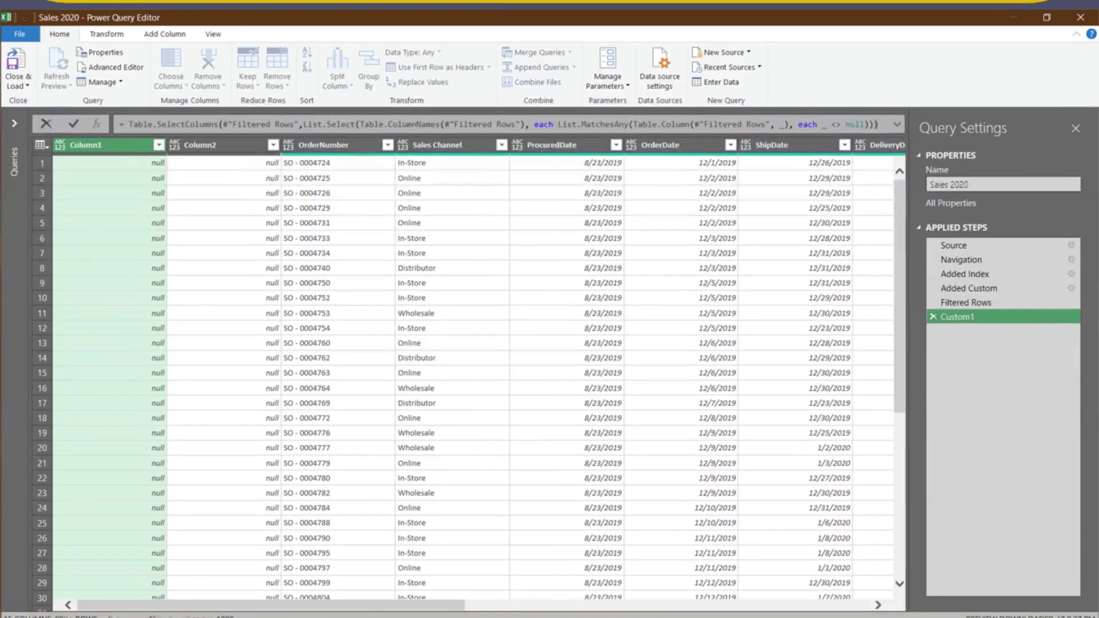
key("Return")
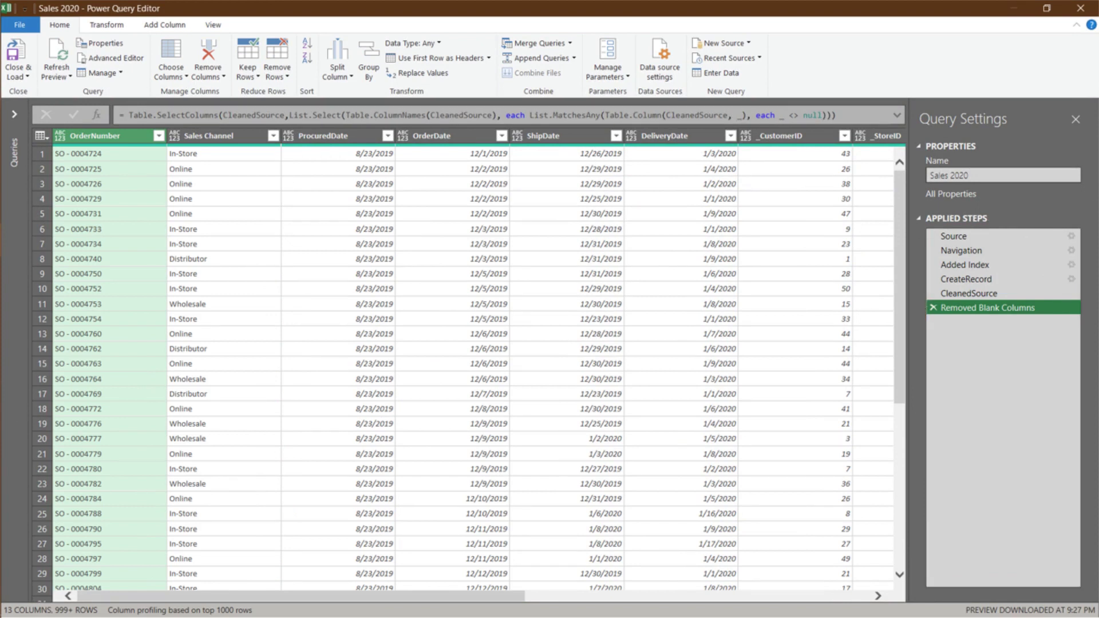
Step: Turn the query into a function of (Folderpath, Filename, Worksheet), replacing the file path with Folderpath&"\"&Filename and the sheet item with Worksheet
left_click(110, 58)
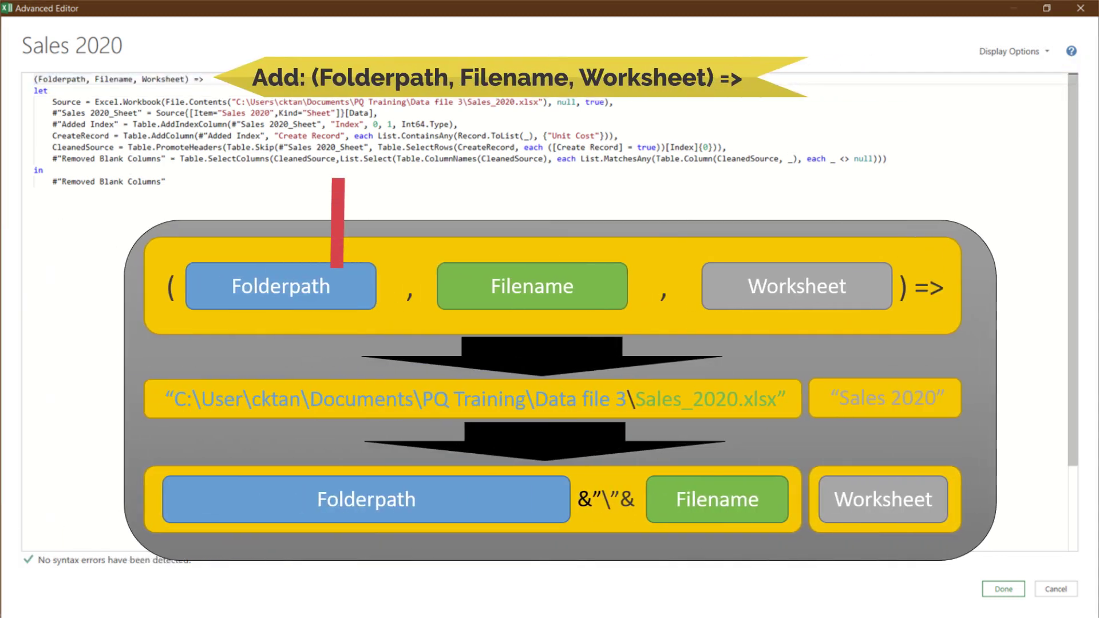
left_click_drag(231, 102, 462, 102)
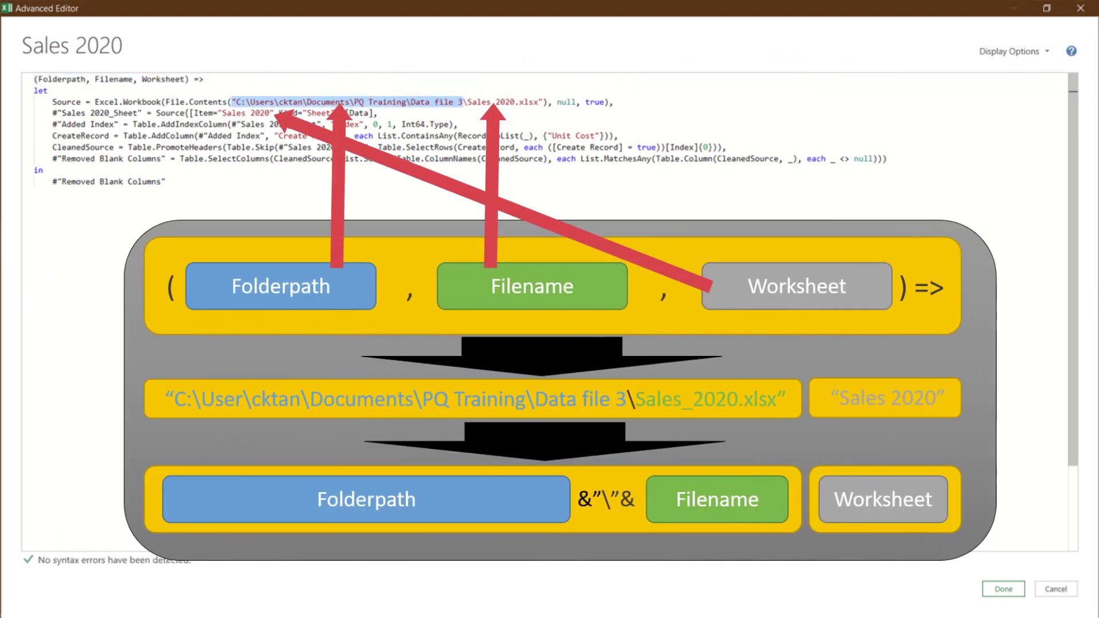
type("Folderpath")
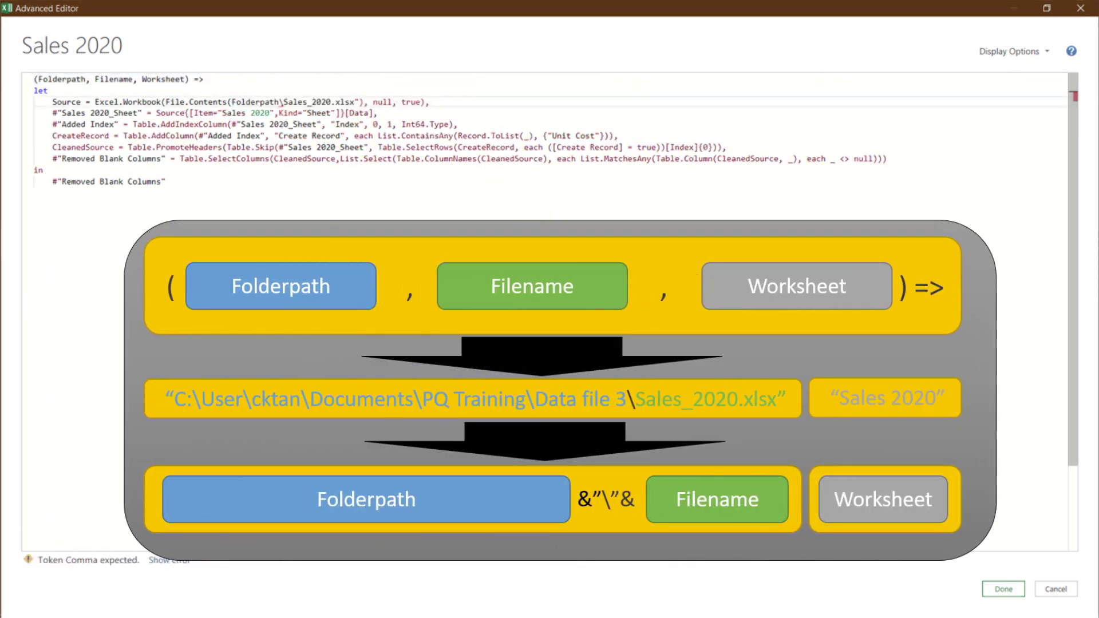
left_click_drag(279, 102, 283, 102)
type("&\"\\\"&")
left_click_drag(278, 102, 377, 102)
type("Filename")
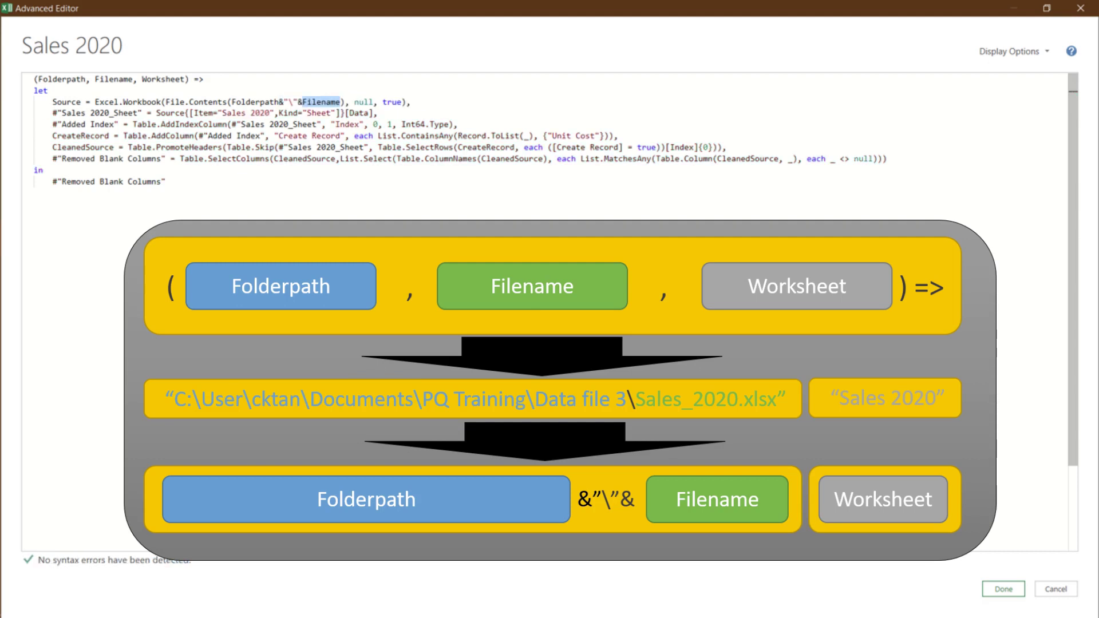
left_click_drag(217, 113, 274, 113)
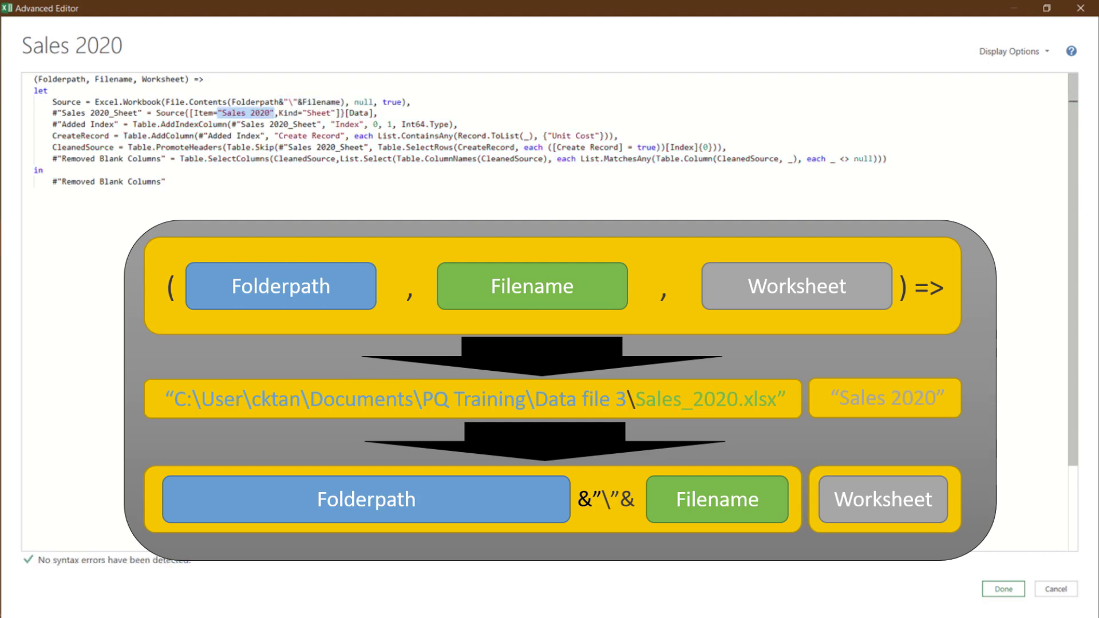
type("Worksheet")
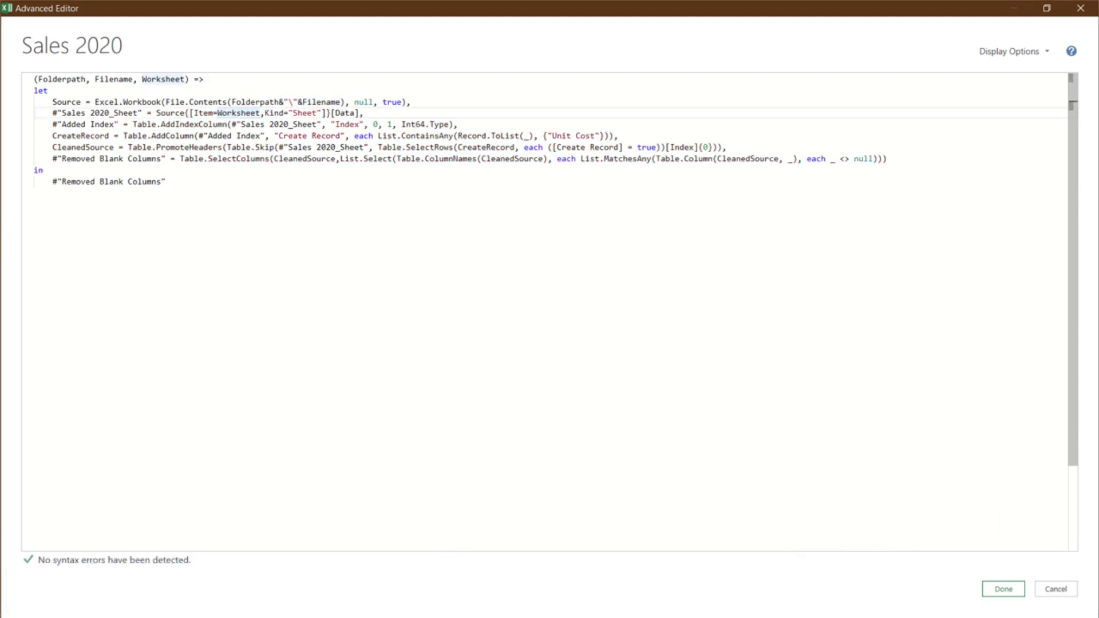
Step: Rename the function query as fxTransformation and load it to the workbook as a connection only
type("fxTransformation")
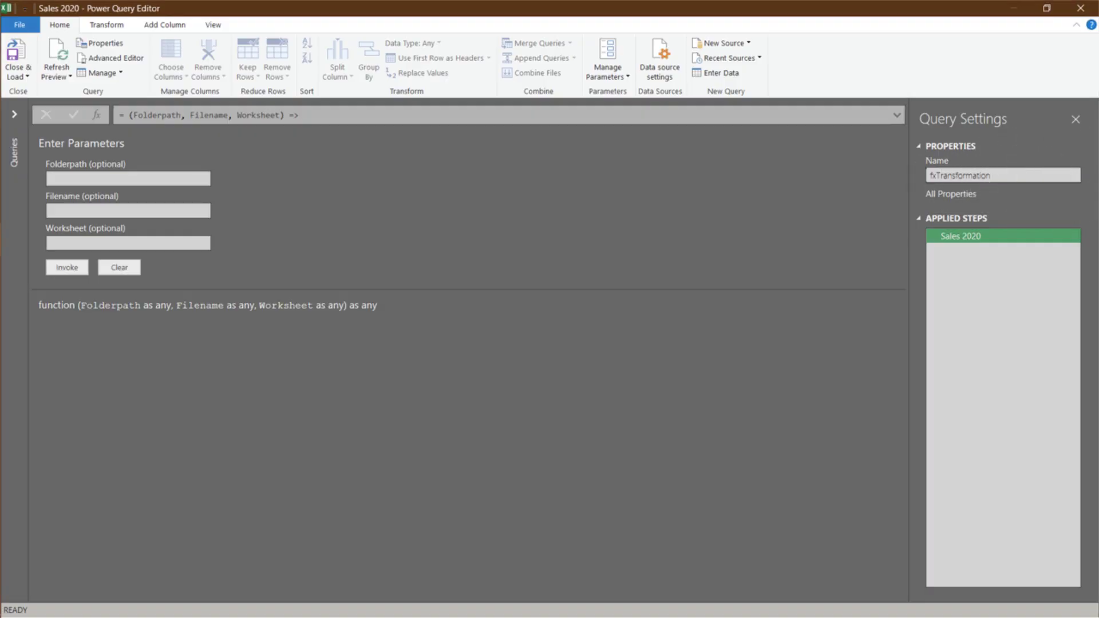
key("Return")
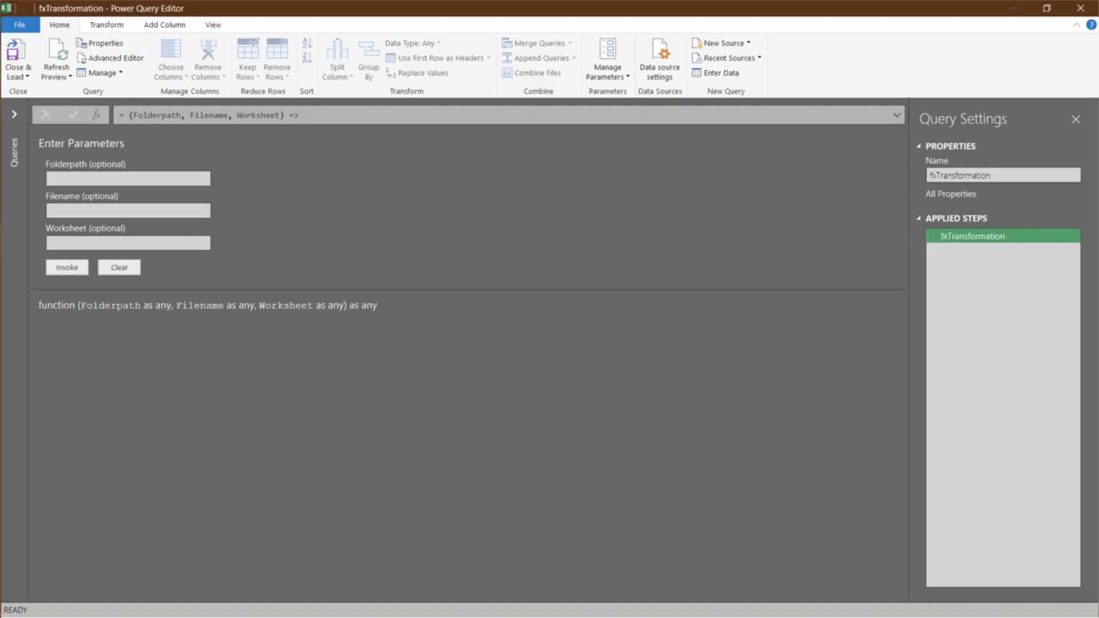
left_click(18, 60)
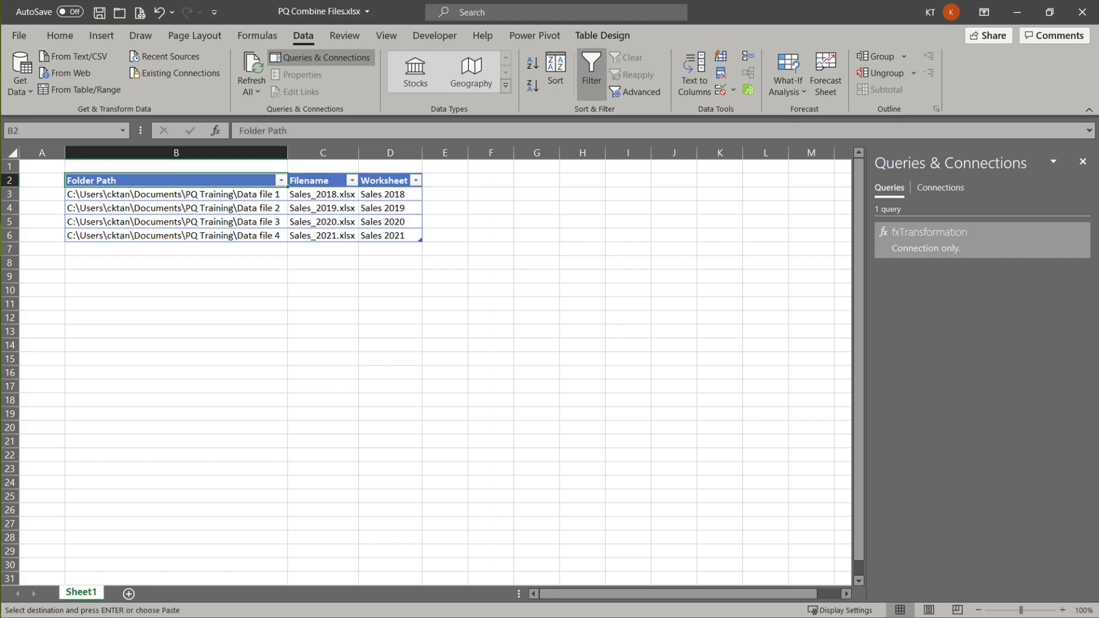
Step: Load the File_List table into Power Query and add a custom column with the formula fxTransformation([Folder Path],[Filename],[Worksheet])
left_click(79, 89)
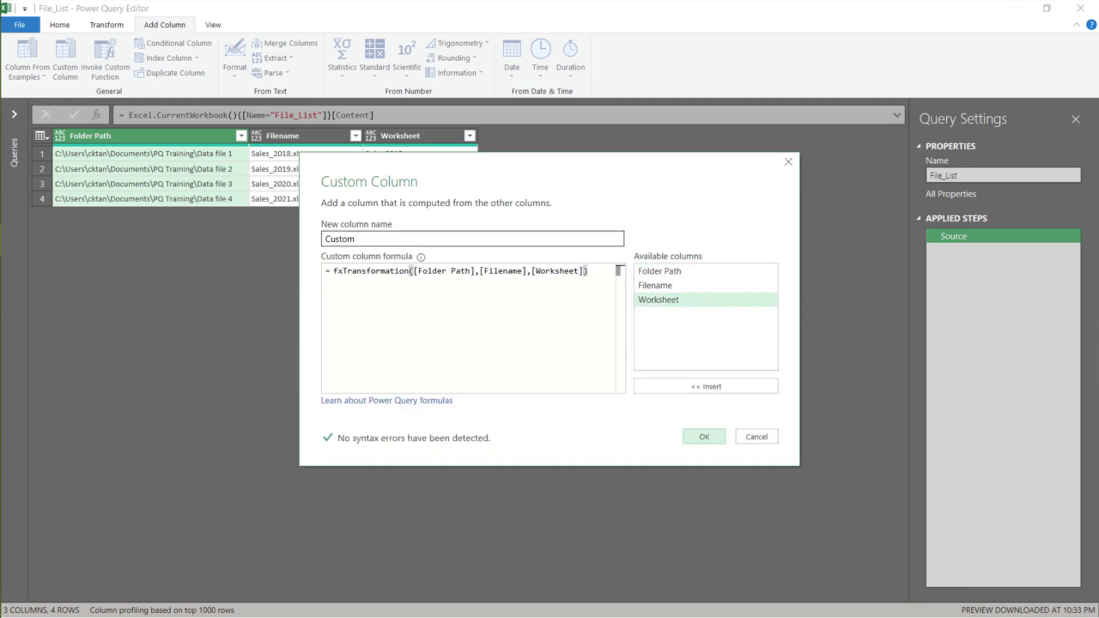
left_click(699, 435)
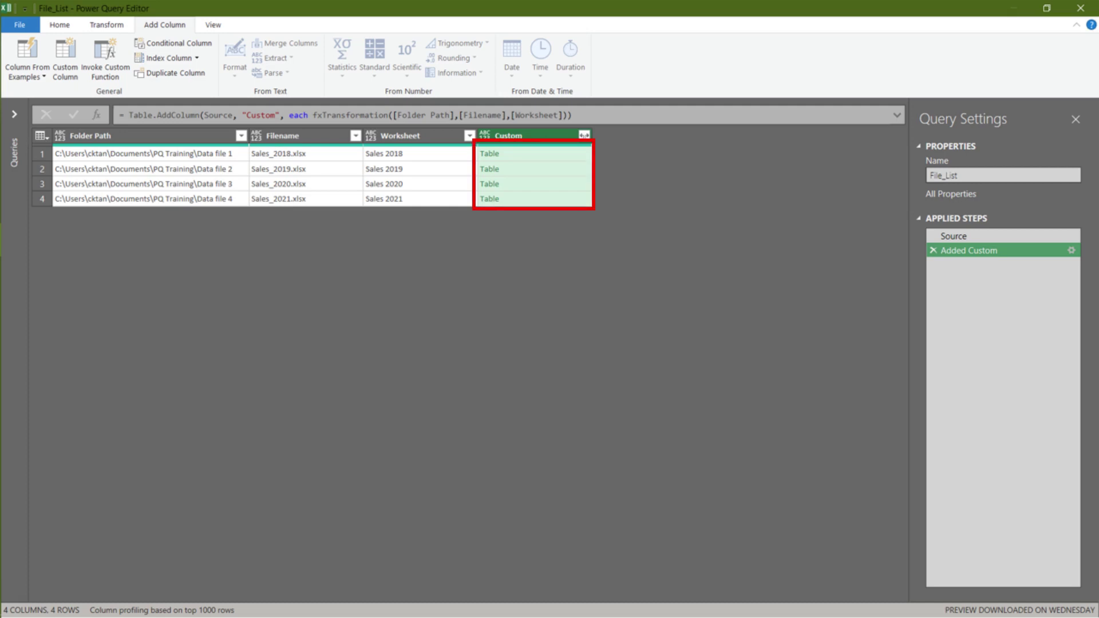
Step: Preview the nested table in each of the four rows of the Custom column
left_click(534, 153)
left_click(534, 169)
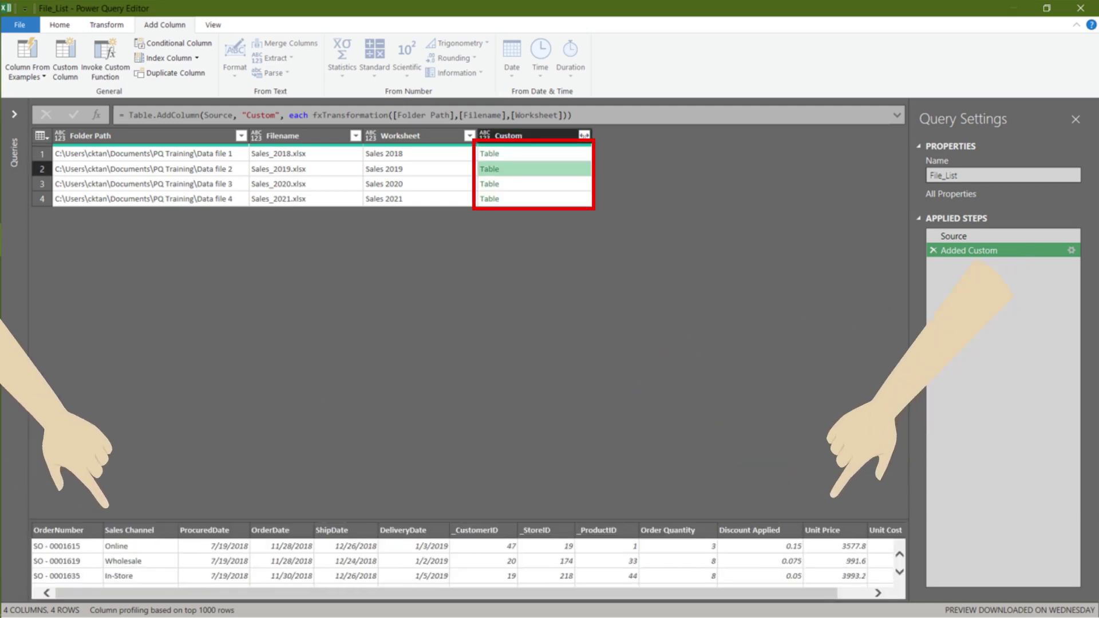
left_click(534, 184)
left_click(534, 198)
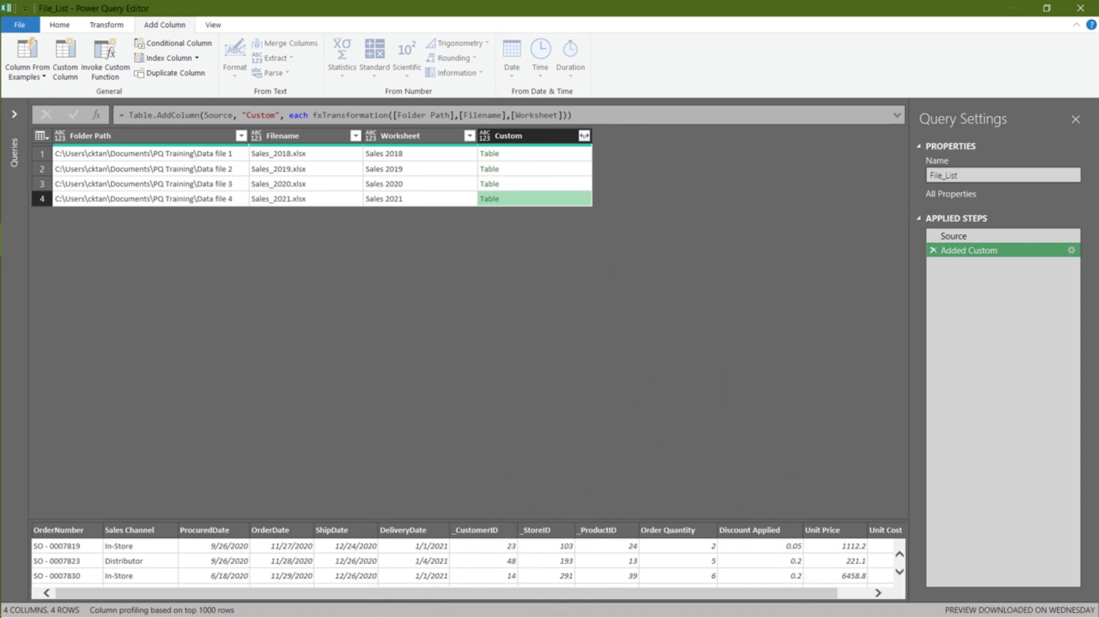
Step: Drill down into the Custom column and merge its tables with the formula Table.Combine(#"Added Custom"[Custom])
right_click(533, 136)
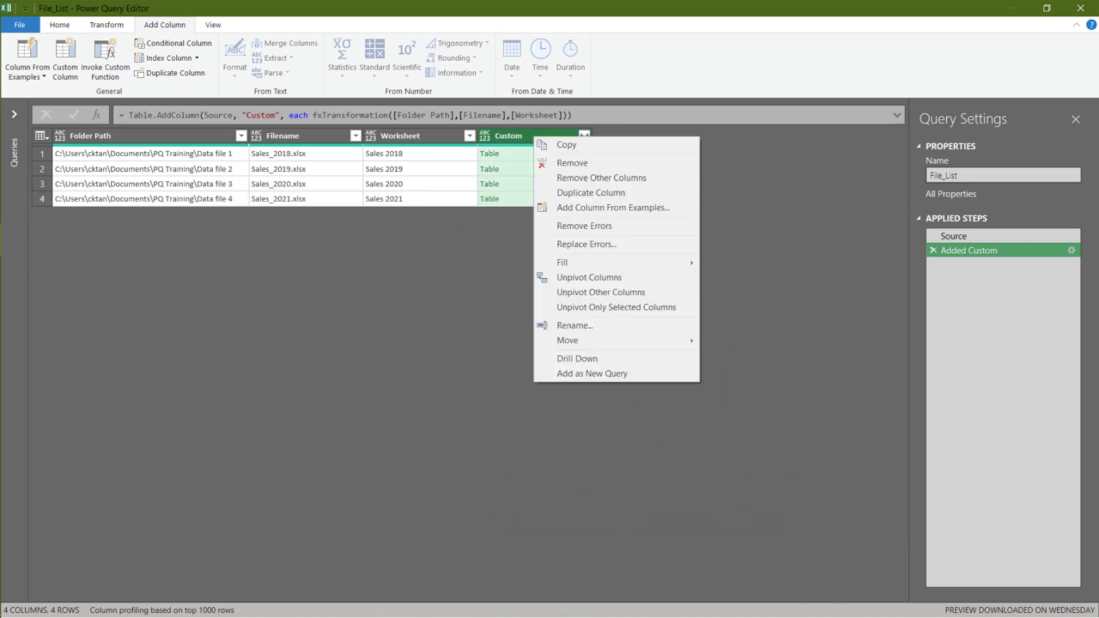
left_click(577, 359)
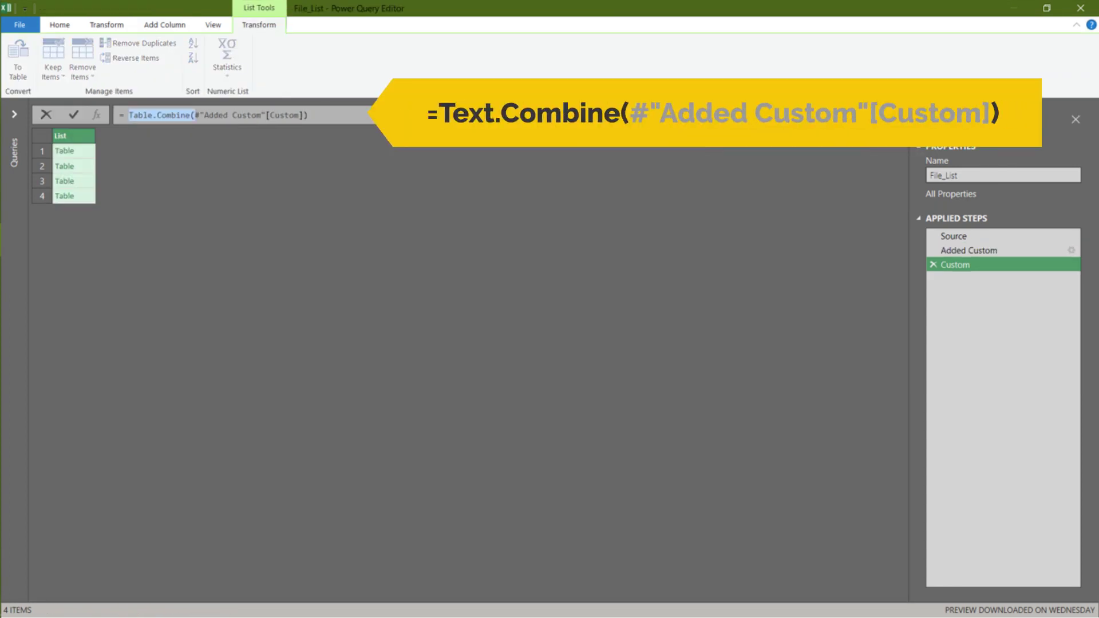
key("Return")
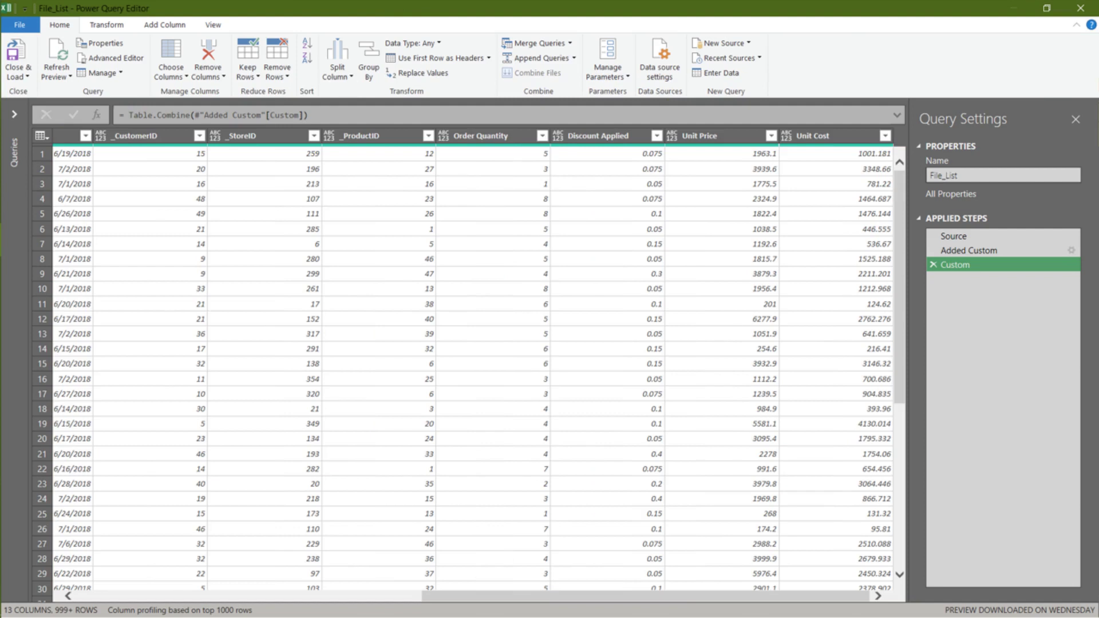
scroll(472, 366, "left", 10)
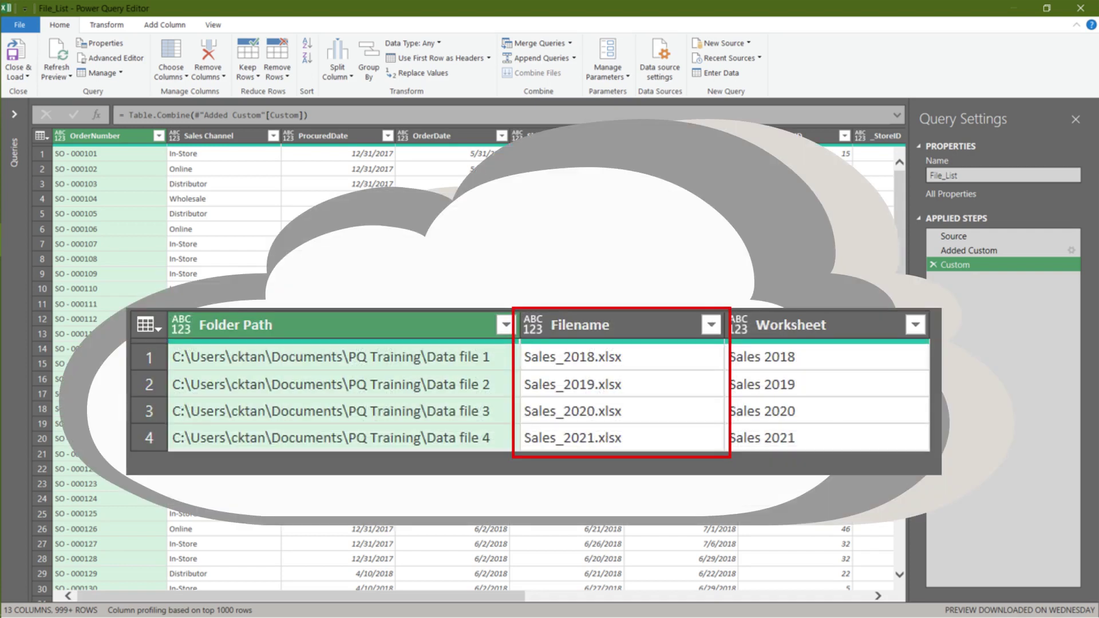
Step: After the Added Custom step, insert a custom column with formula Table.AddColumn([Custom], "Filename", (Add)=>[Filename]) and preview its first nested table
left_click(968, 250)
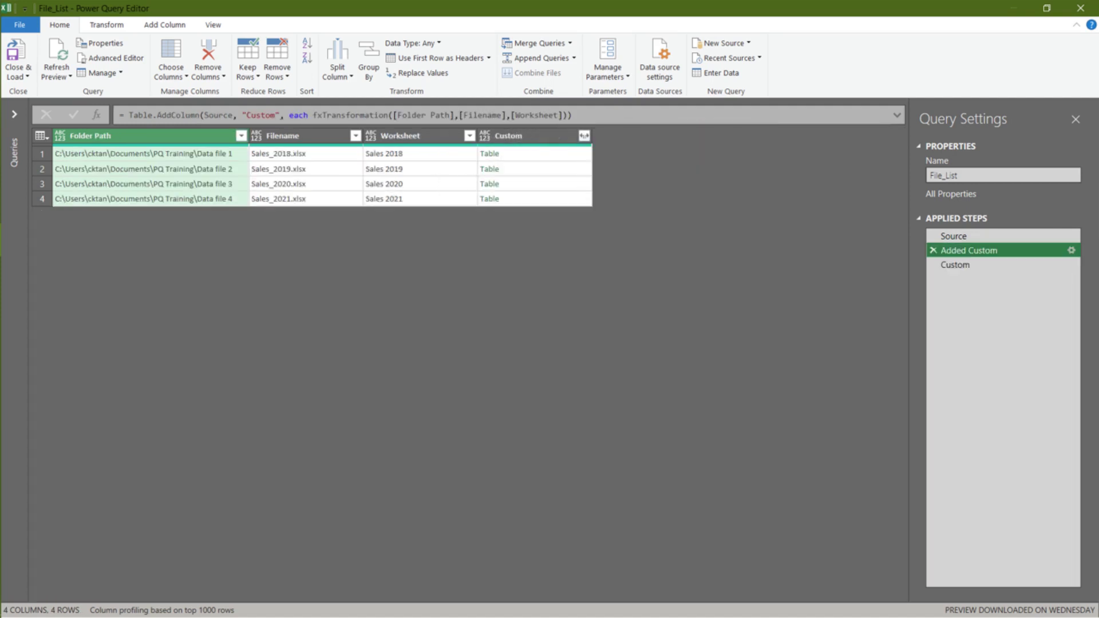
left_click(164, 24)
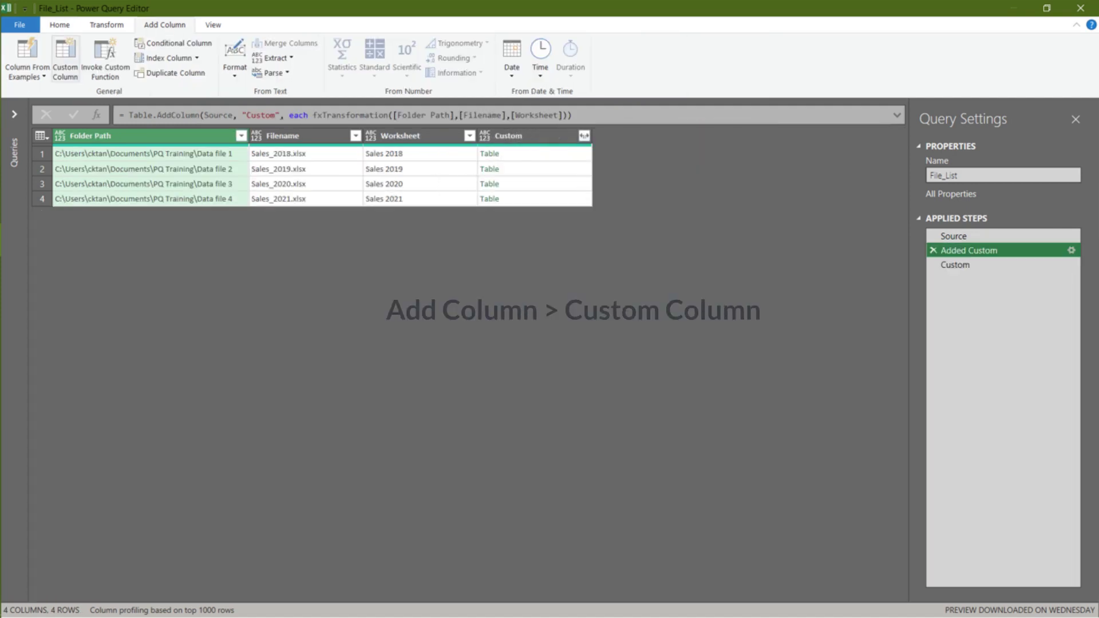
left_click(64, 60)
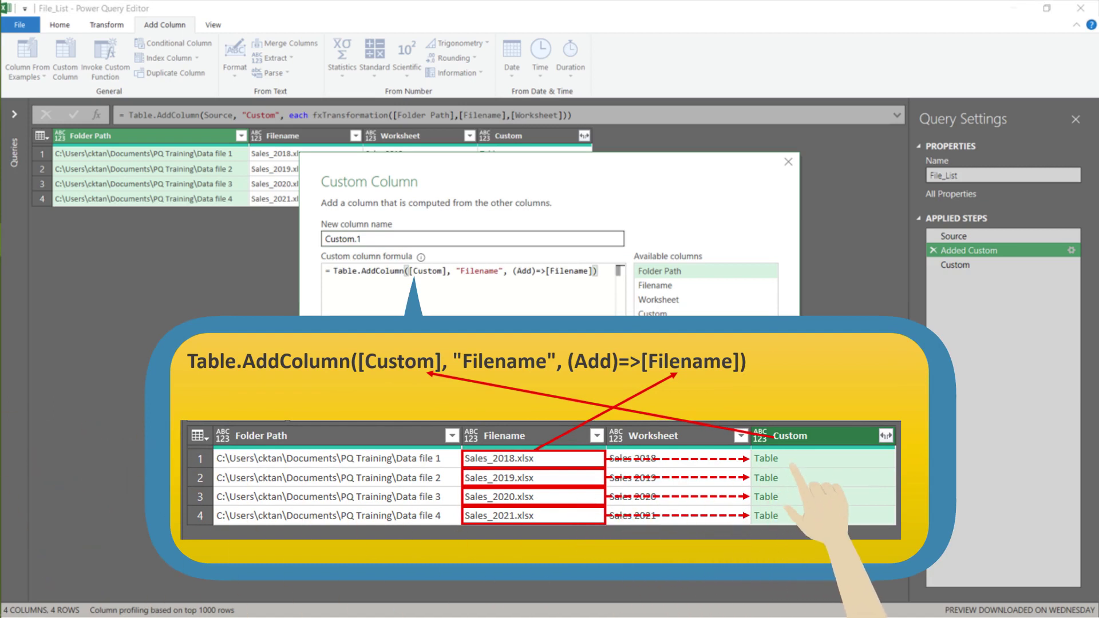
left_click(704, 436)
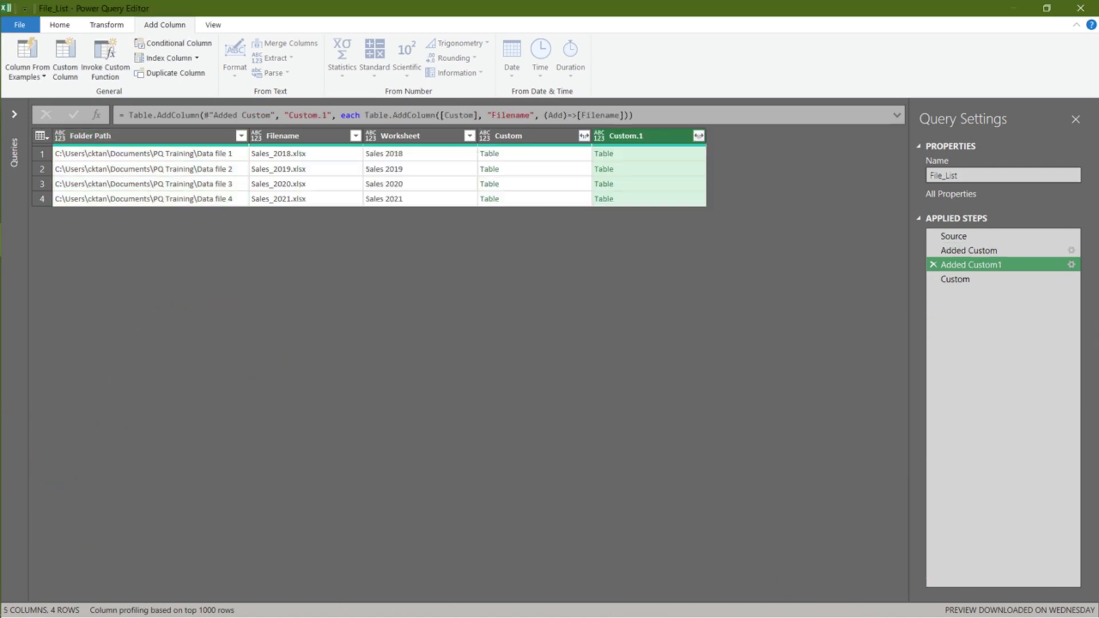
left_click(648, 154)
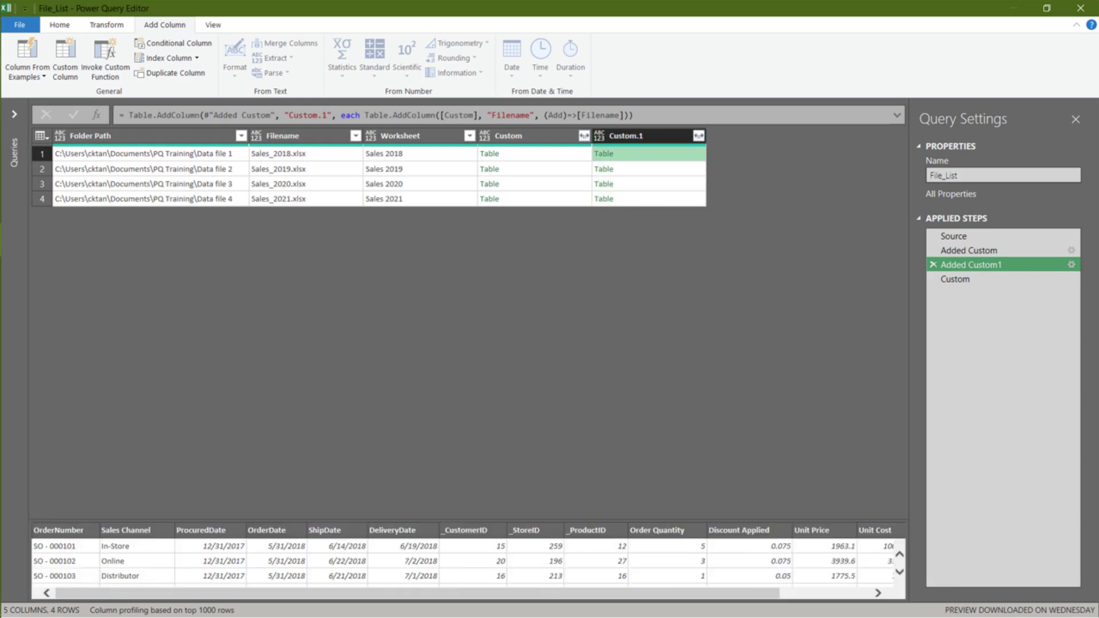
scroll(466, 561, "right", 3)
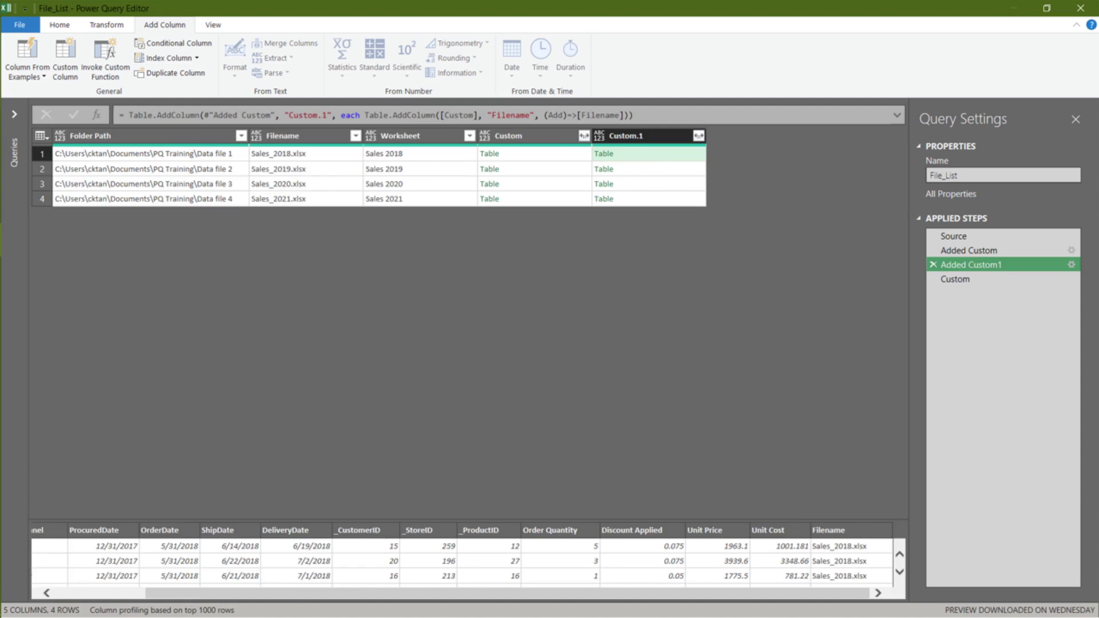
Step: Update the final Custom step's formula to Table.Combine(#"Added Custom1"[Custom.1]) so it merges the tables that include the filename
left_click(954, 279)
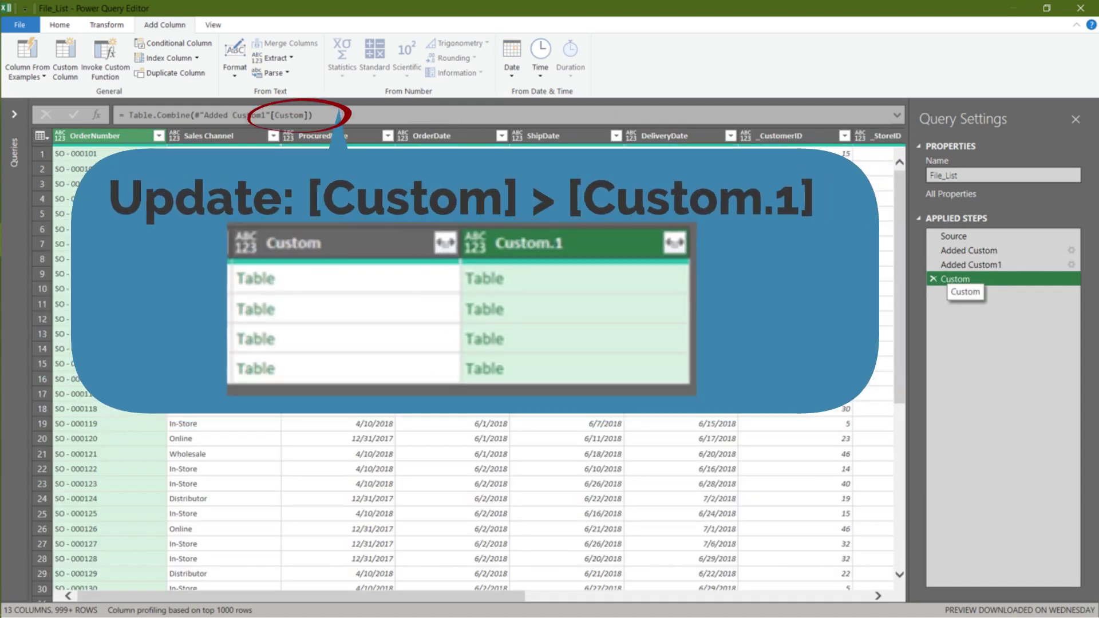
double_click(289, 115)
type("Custom.1")
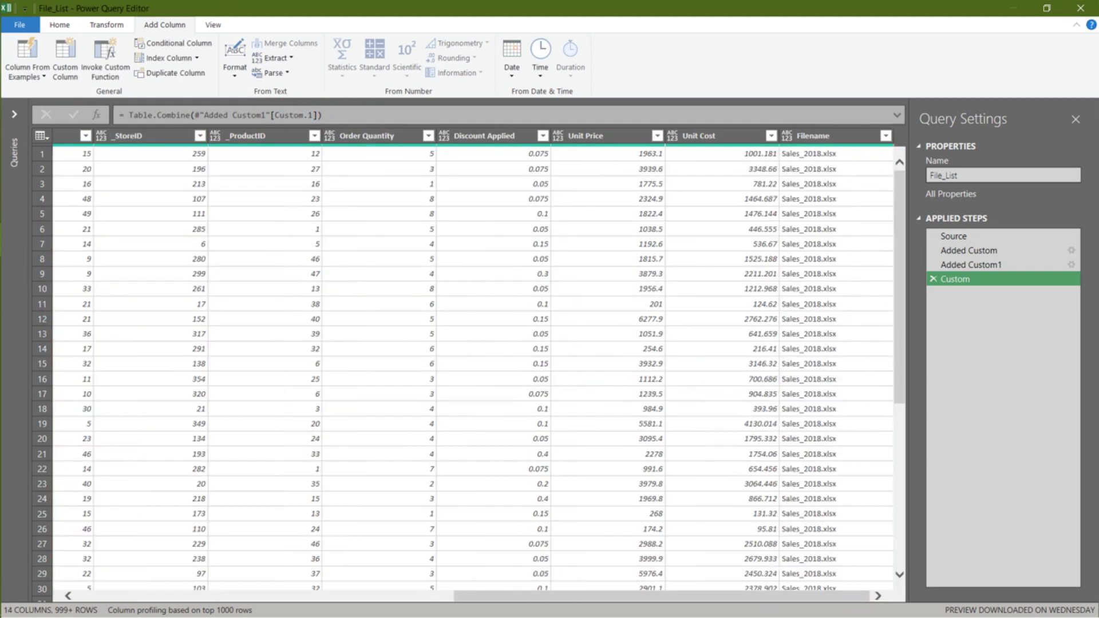
Step: Close the query editor and open the import options for loading the combined File_List query into the workbook
left_click(59, 24)
left_click(18, 72)
left_click(53, 106)
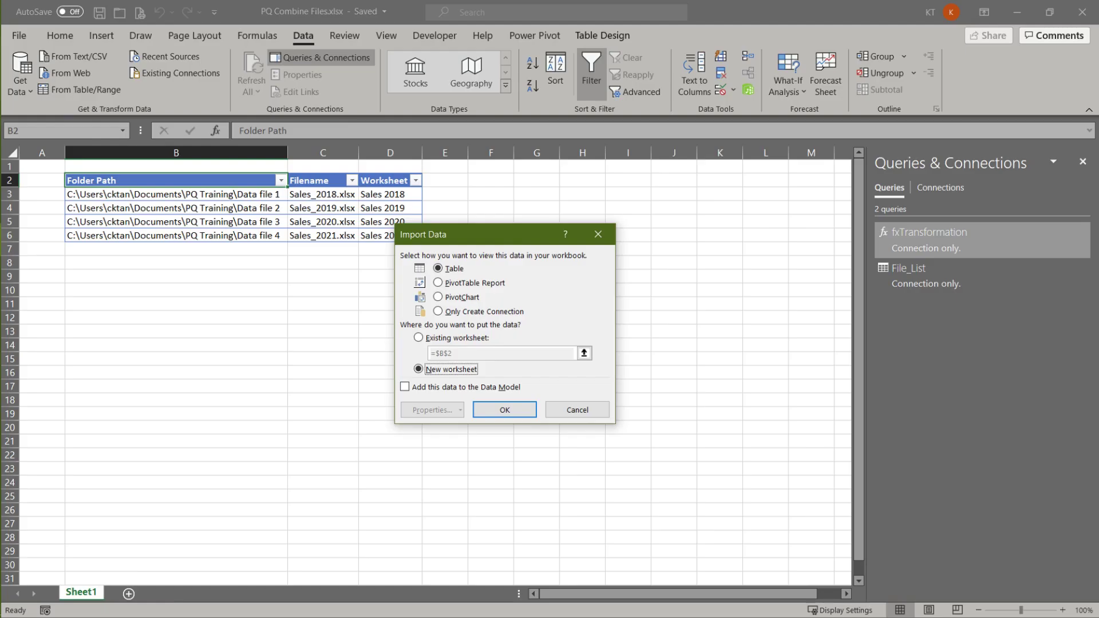